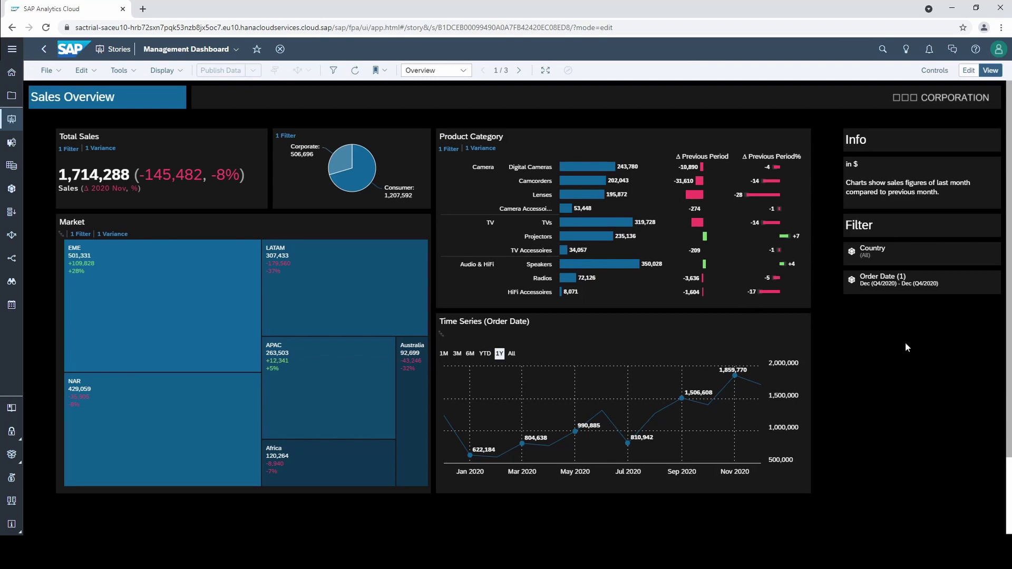
# Enter edit mode and open Designer for the Total Sales tile
pyautogui.click(968, 71)
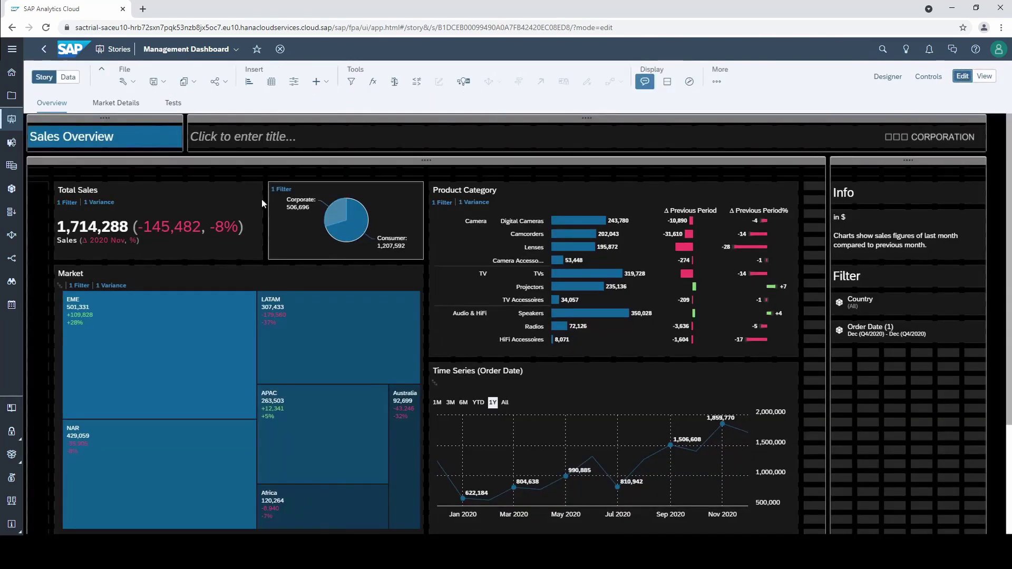
pyautogui.click(232, 199)
pyautogui.click(887, 77)
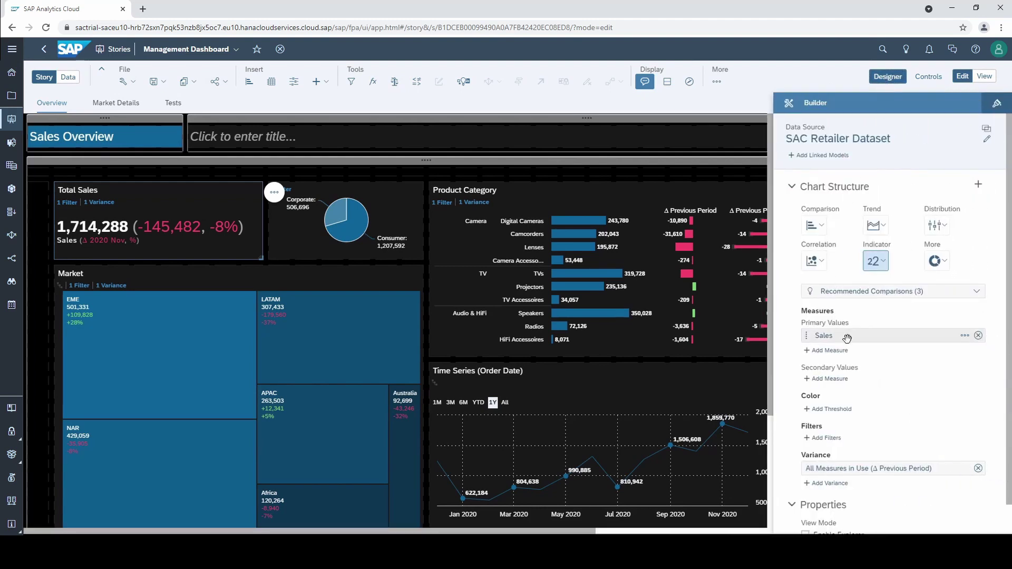
# Remove Sales from the tile's primary values and browse the available measures
pyautogui.click(978, 336)
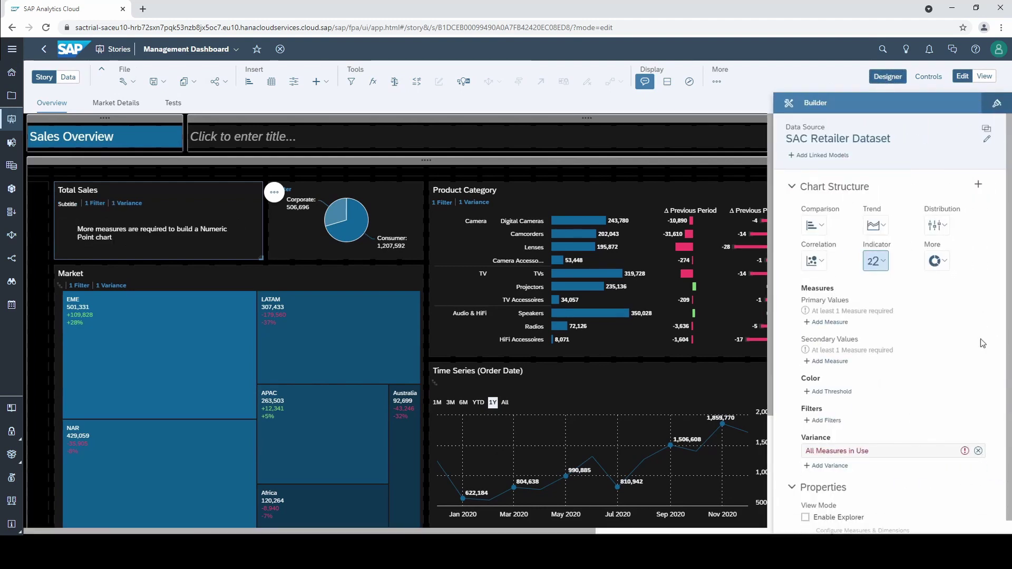
pyautogui.click(832, 322)
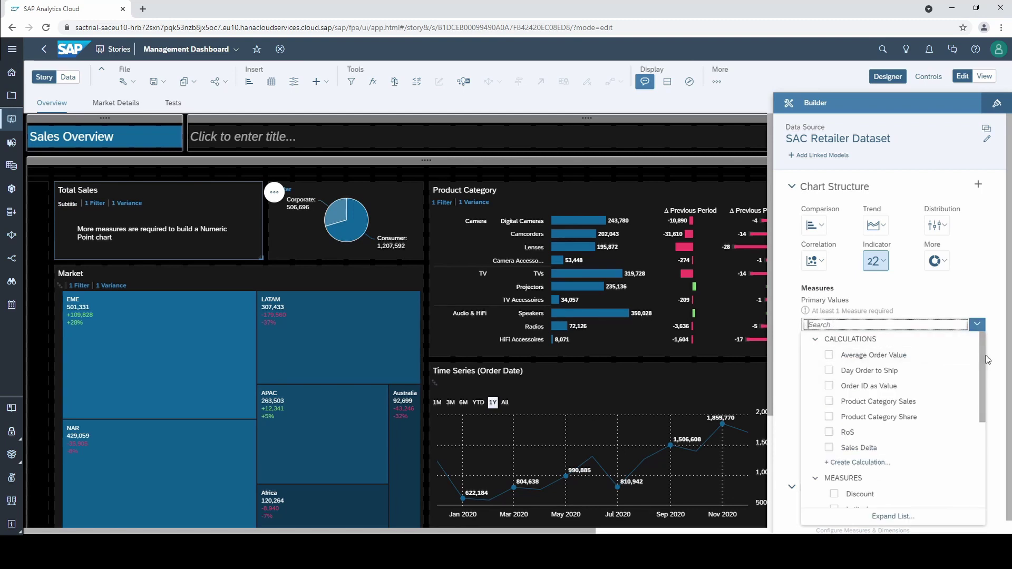
pyautogui.moveTo(982, 355); pyautogui.dragTo(976, 458)
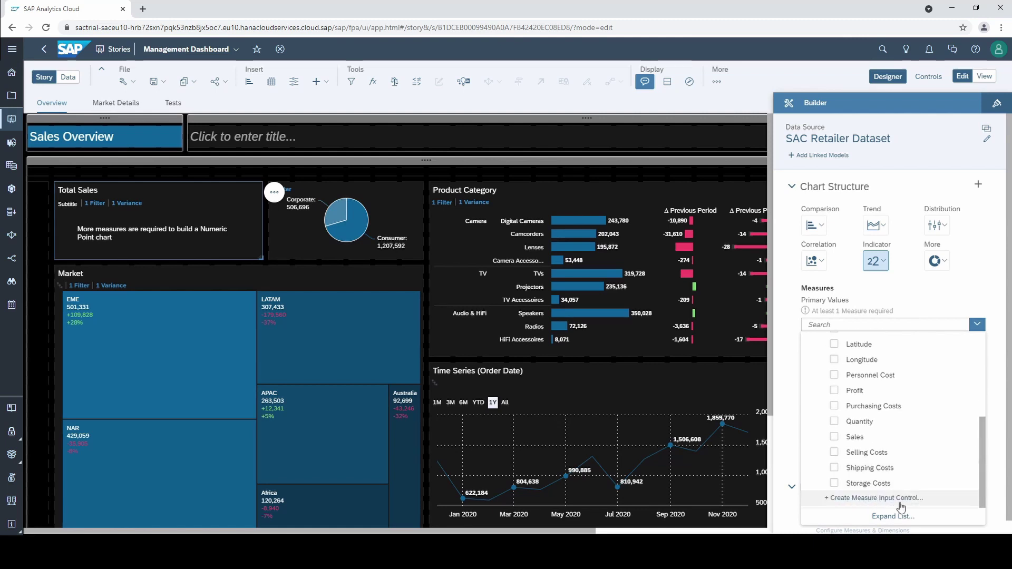
# Create a measure input control with Profit, Sales and Storage Costs selected
pyautogui.click(955, 505)
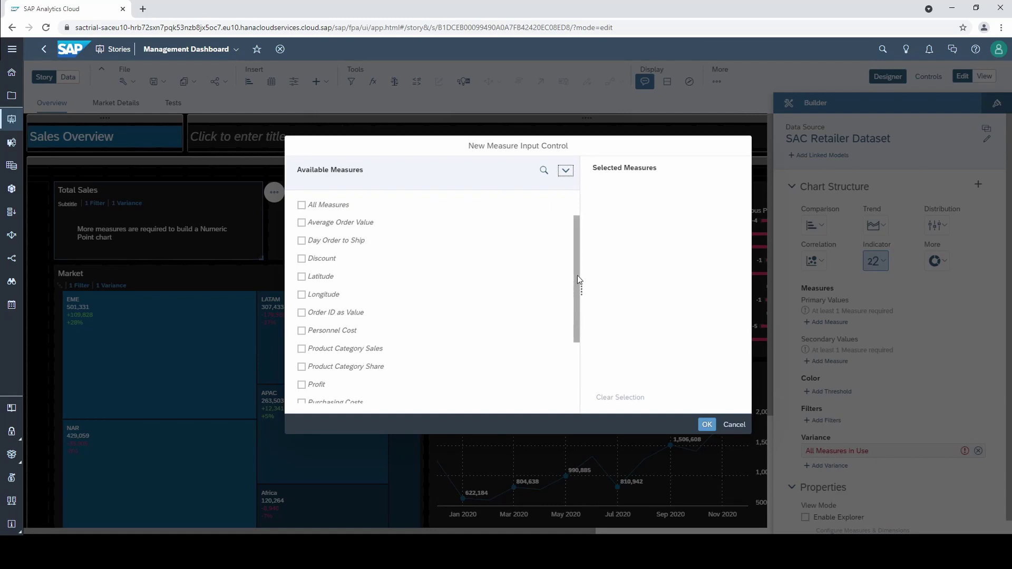
pyautogui.moveTo(577, 270); pyautogui.dragTo(593, 362)
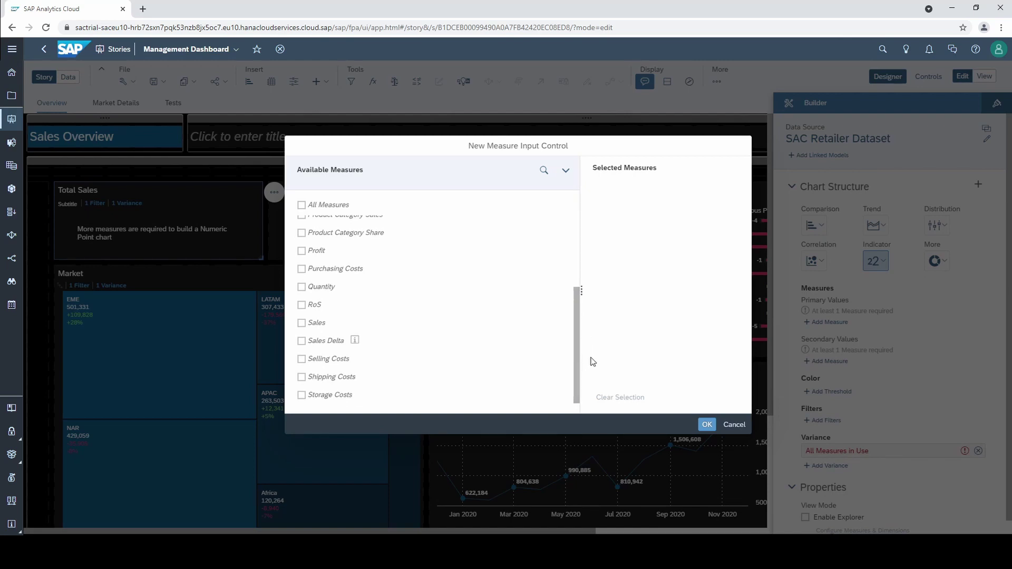
pyautogui.click(301, 252)
pyautogui.click(302, 323)
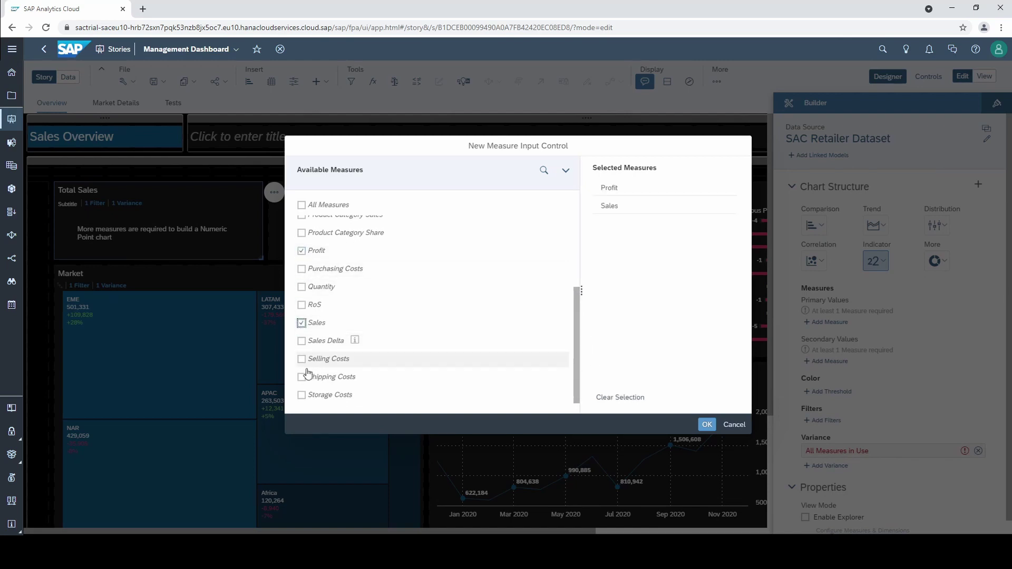
pyautogui.click(302, 397)
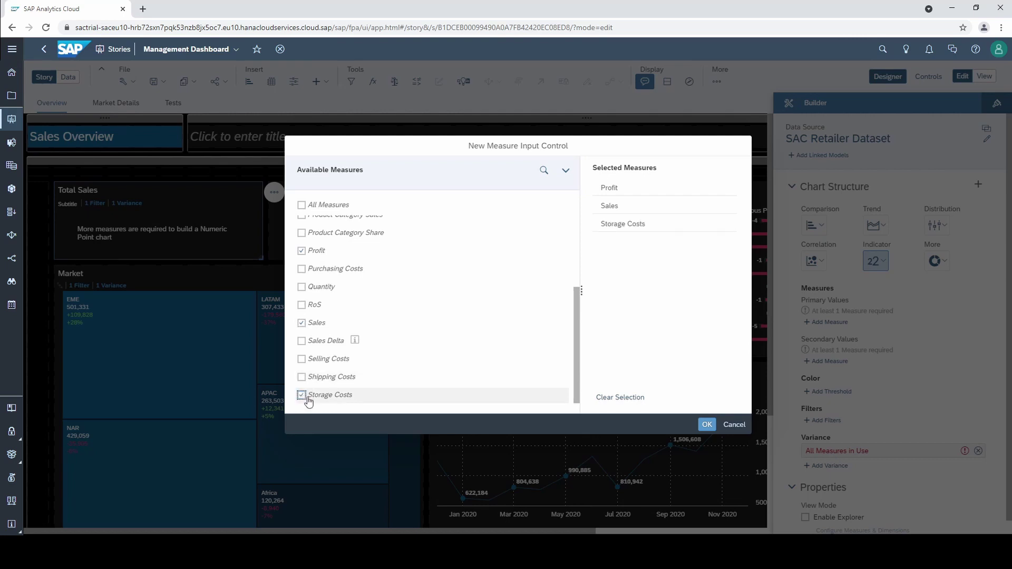
# Place the new input control in the Filter panel and switch it through Sales to Storage Costs
pyautogui.click(707, 425)
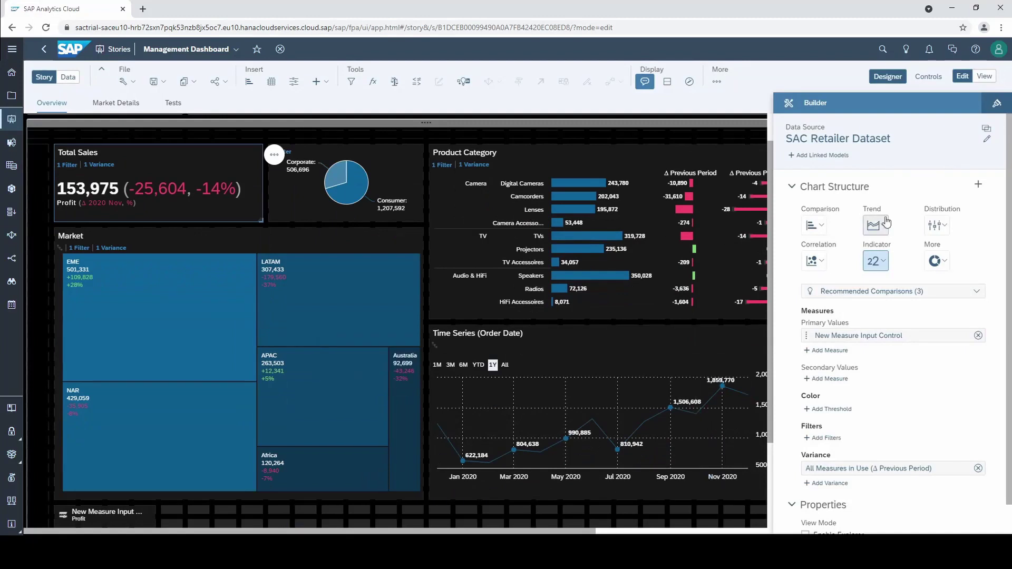
pyautogui.click(888, 79)
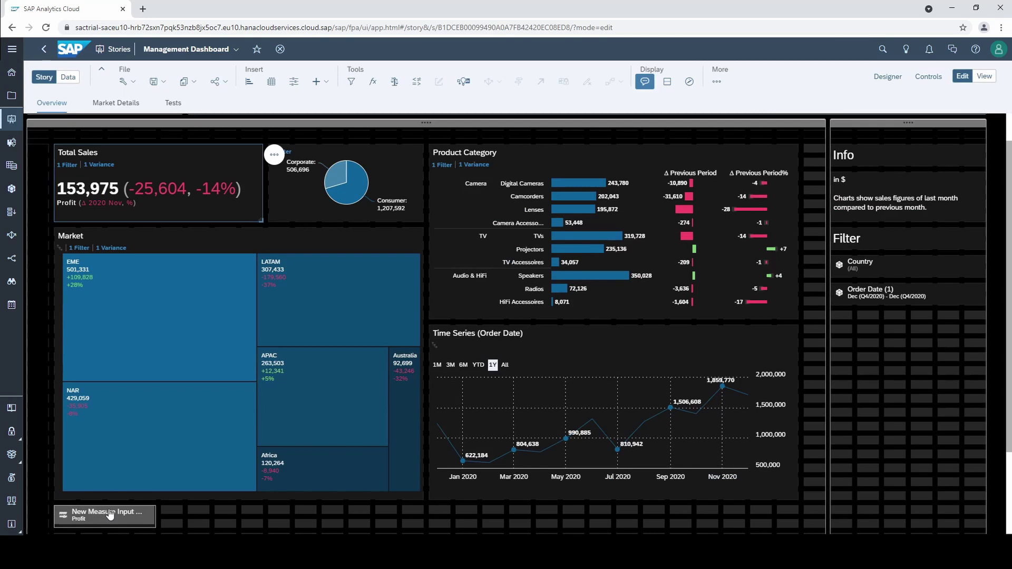
pyautogui.moveTo(110, 514); pyautogui.dragTo(983, 390)
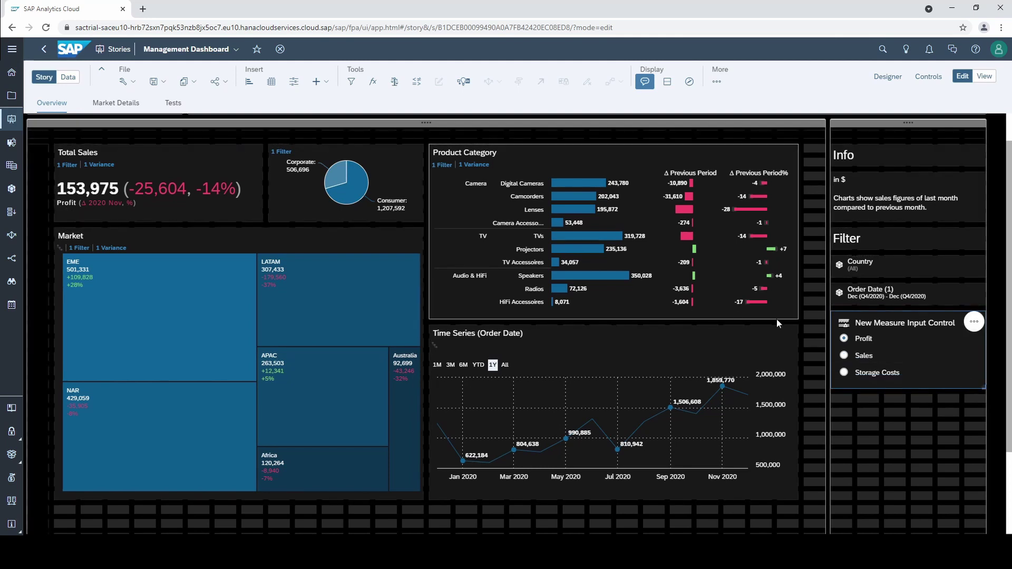
pyautogui.click(844, 356)
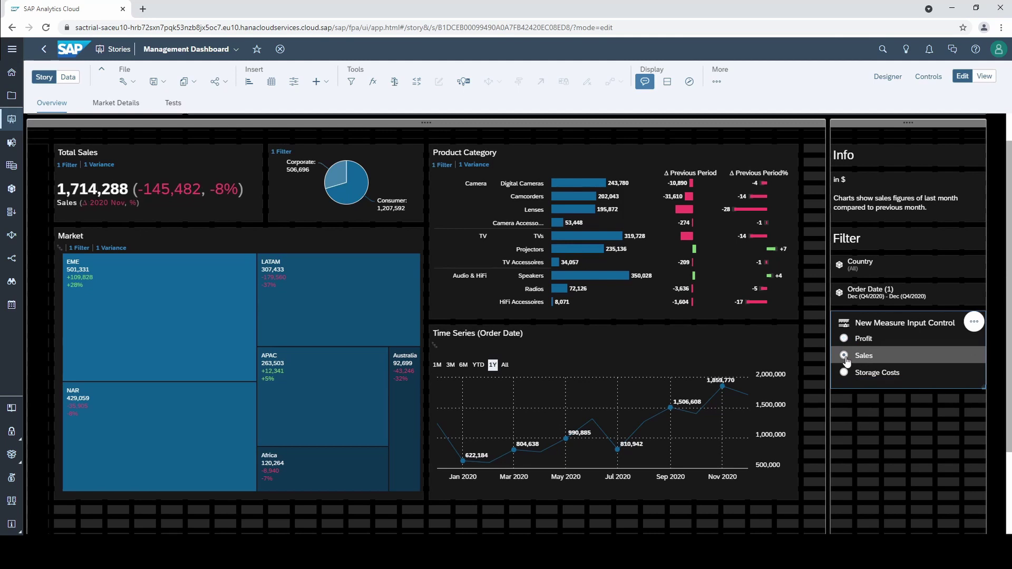
pyautogui.click(845, 374)
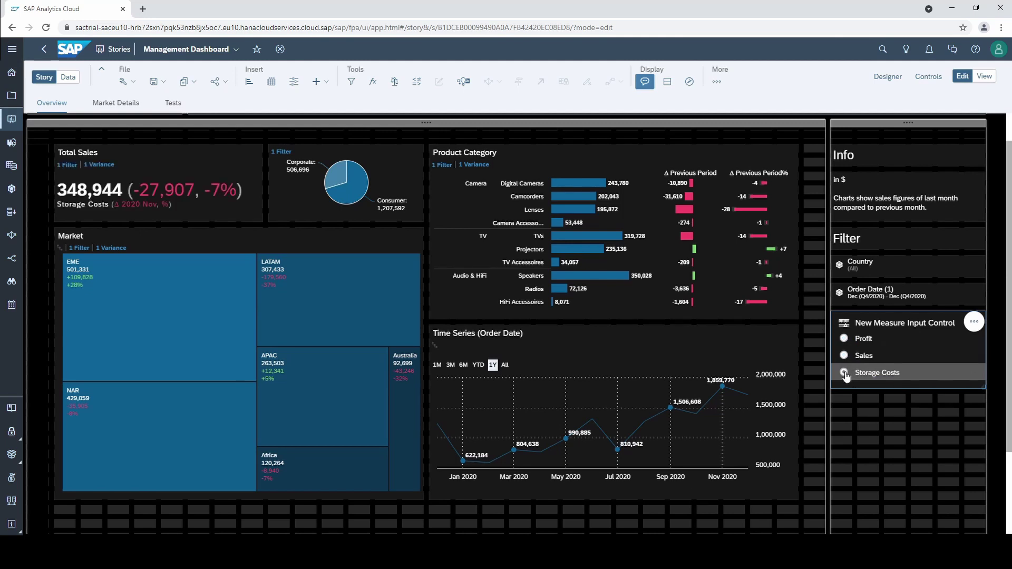
# Rename the input control to 'Measures', retitle the Total Sales tile Profit, and select Profit
pyautogui.doubleClick(956, 327)
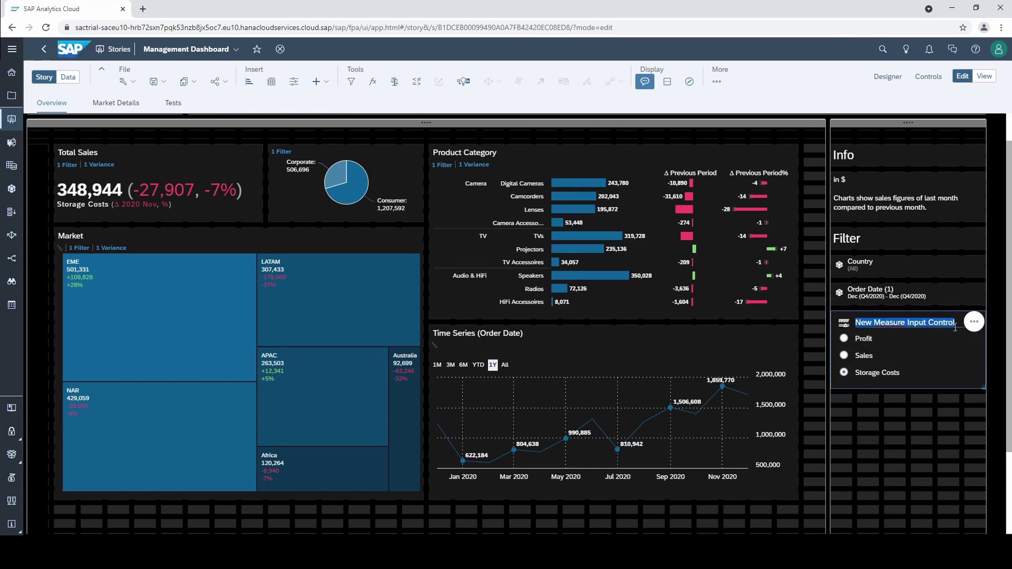
pyautogui.write('Measures')
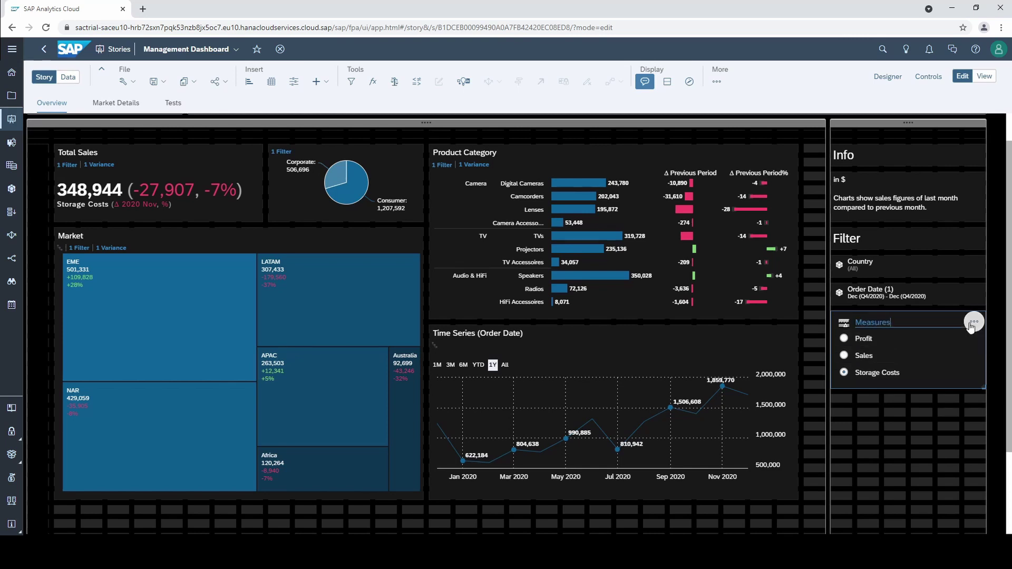
pyautogui.click(890, 405)
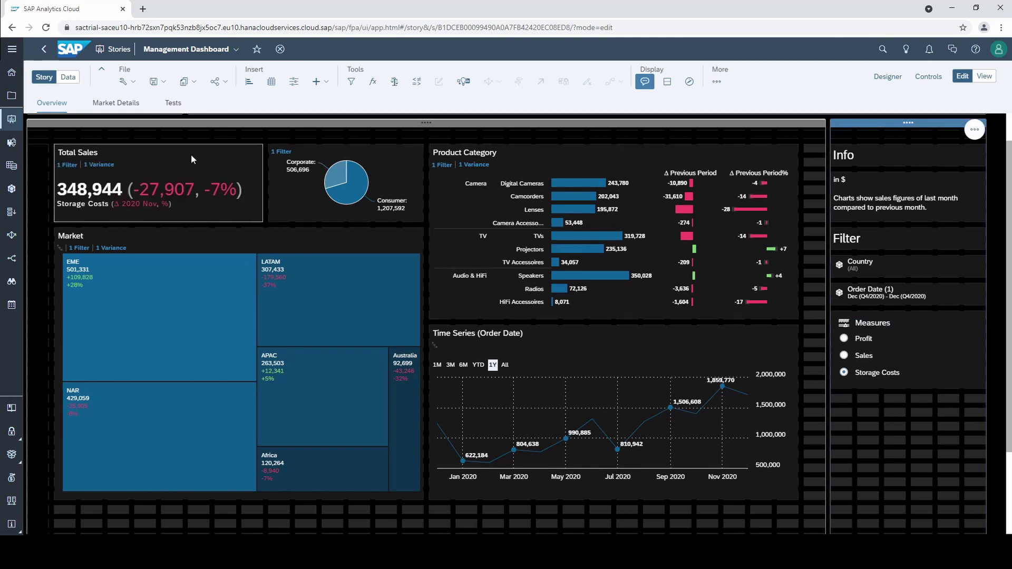
pyautogui.click(88, 154)
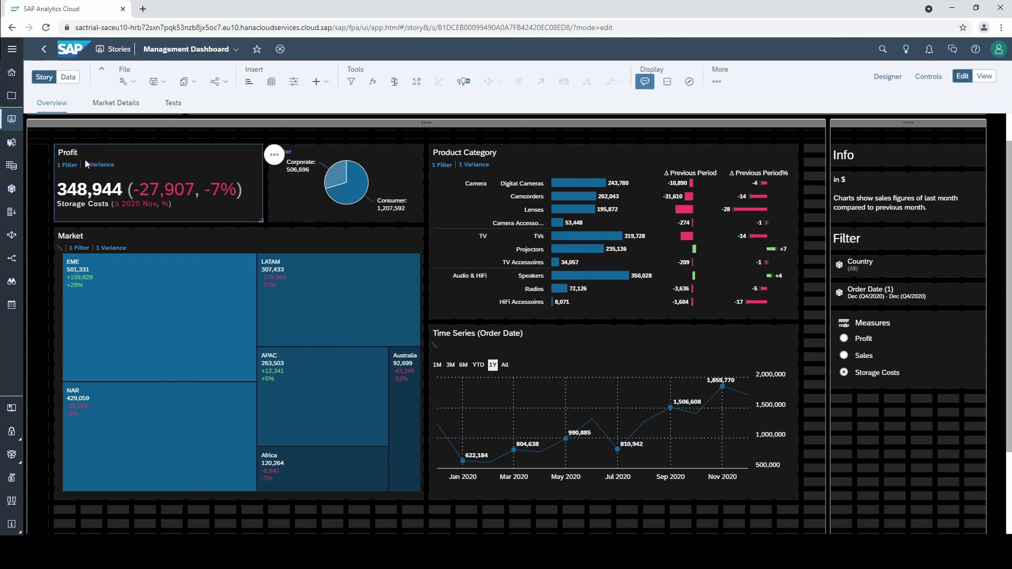
pyautogui.click(859, 339)
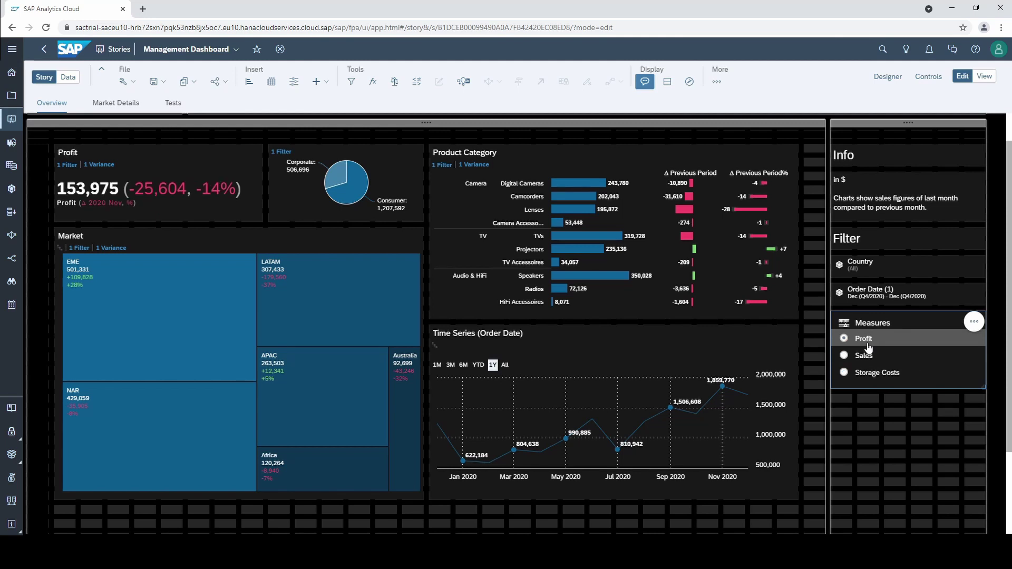
# Replace Sales with the Measures input control in the pie chart's measures
pyautogui.click(398, 160)
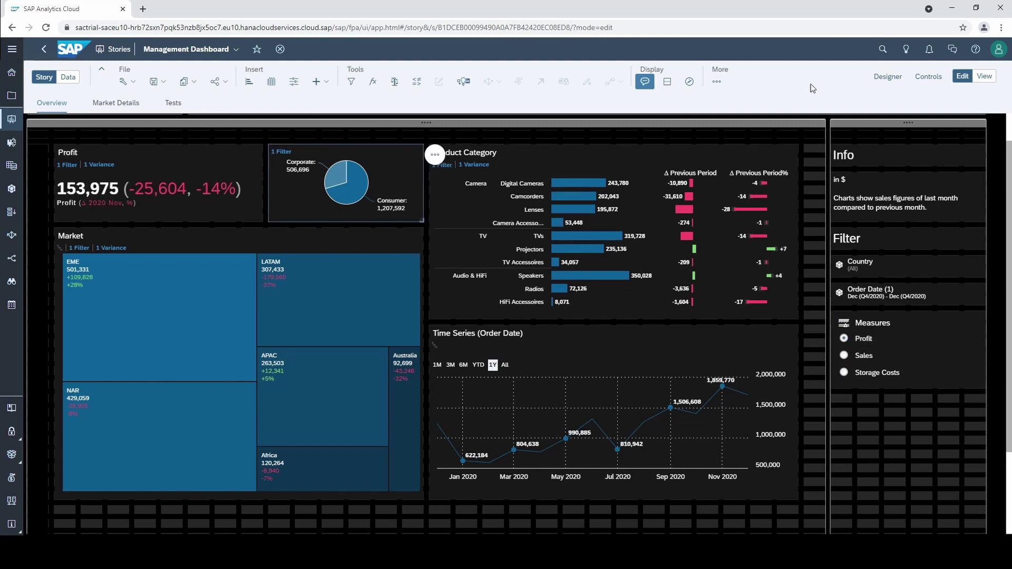
pyautogui.click(882, 77)
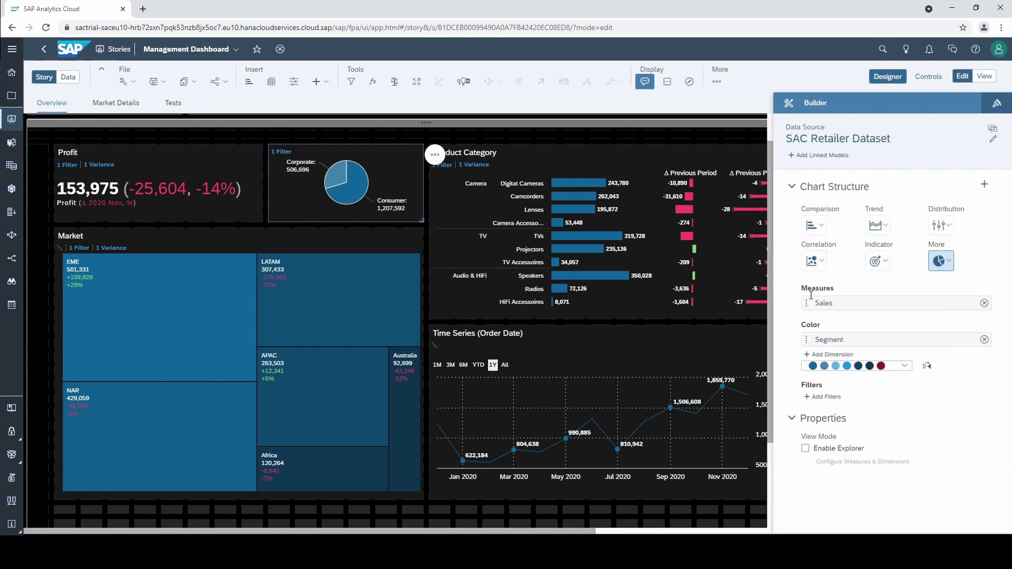
pyautogui.click(984, 303)
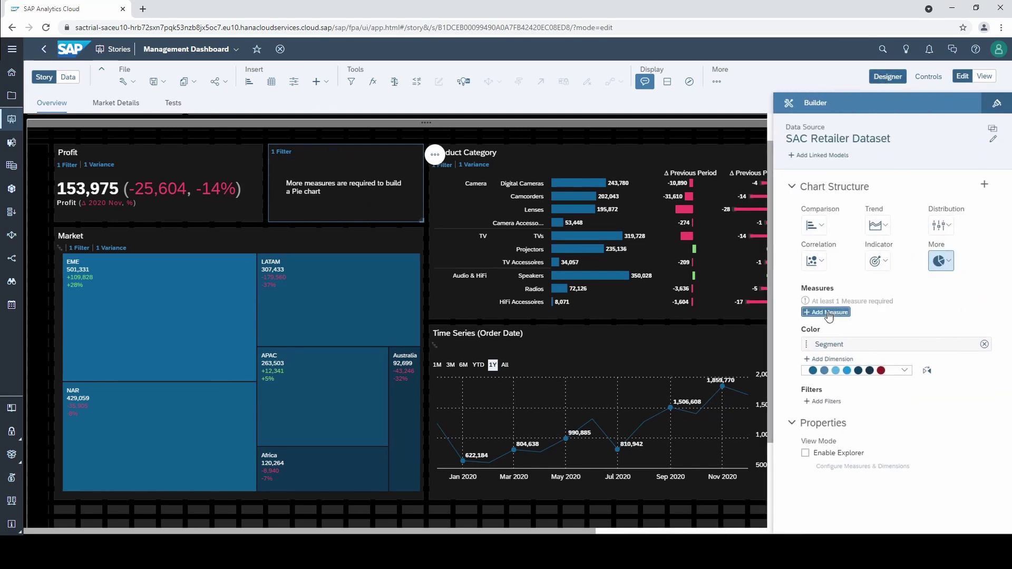
pyautogui.click(828, 314)
pyautogui.moveTo(987, 363); pyautogui.dragTo(987, 419)
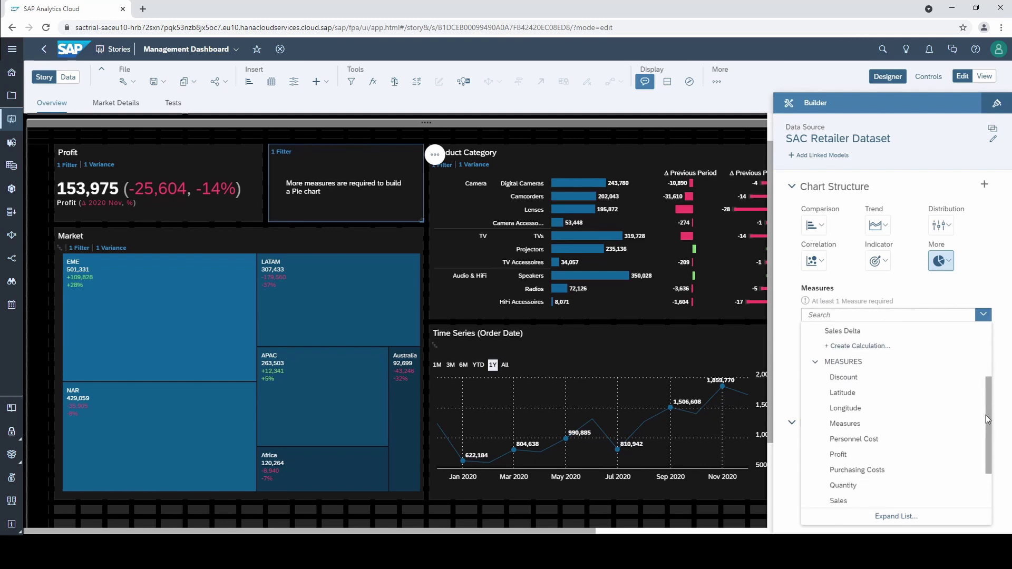
pyautogui.click(870, 427)
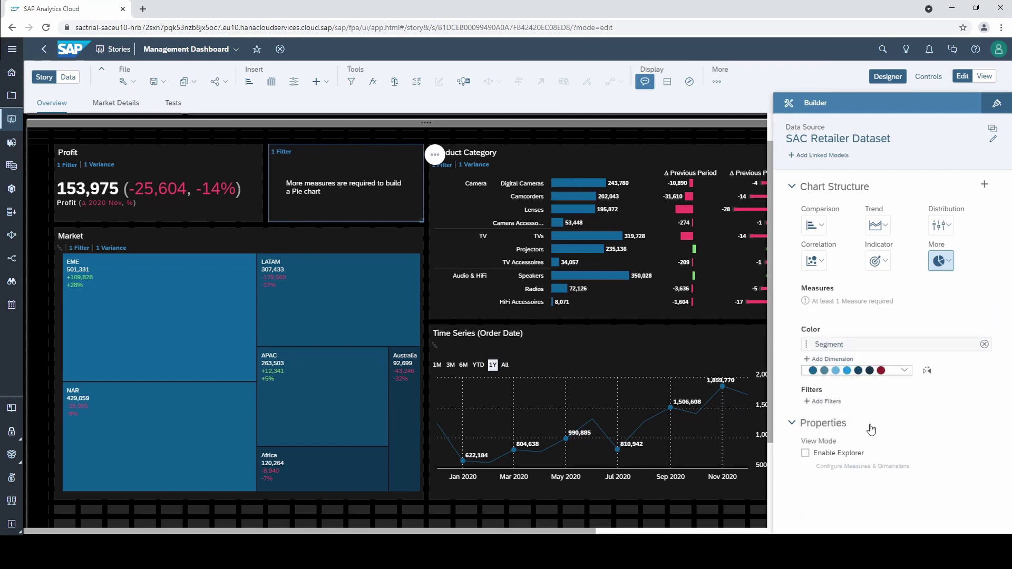
# Swap Sales for the Measures input control in the Product Category chart
pyautogui.click(652, 160)
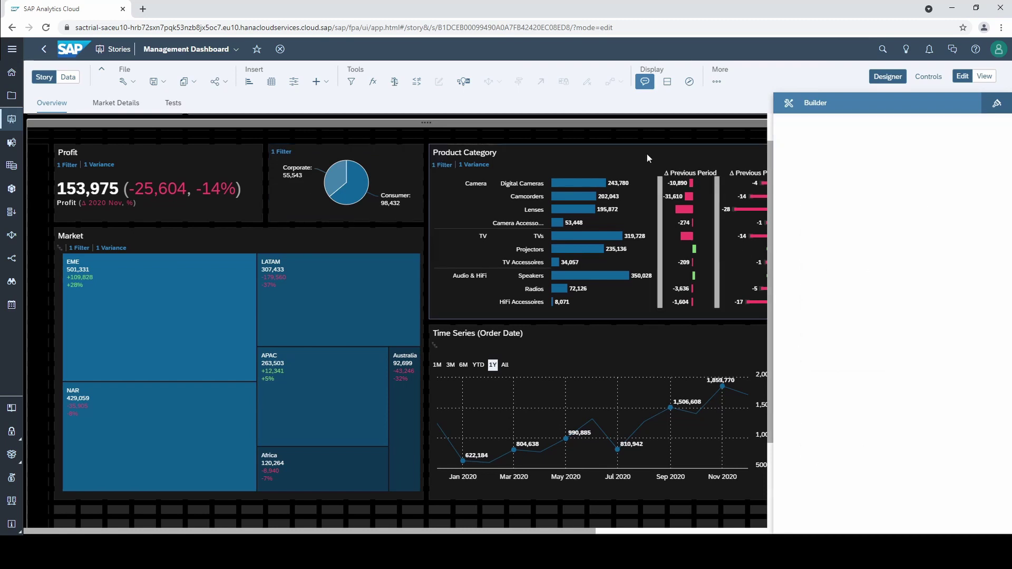
pyautogui.click(977, 357)
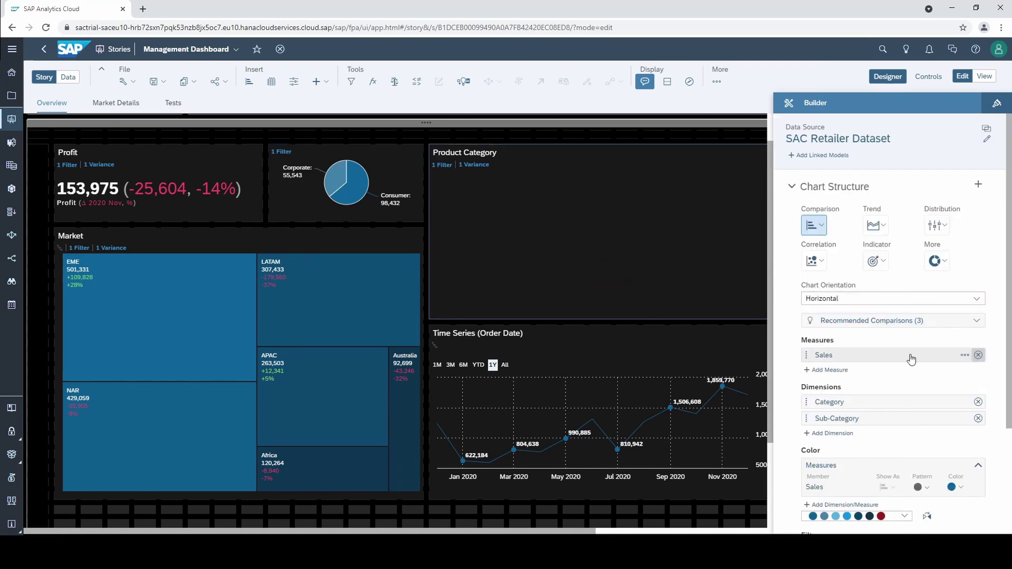
pyautogui.click(833, 345)
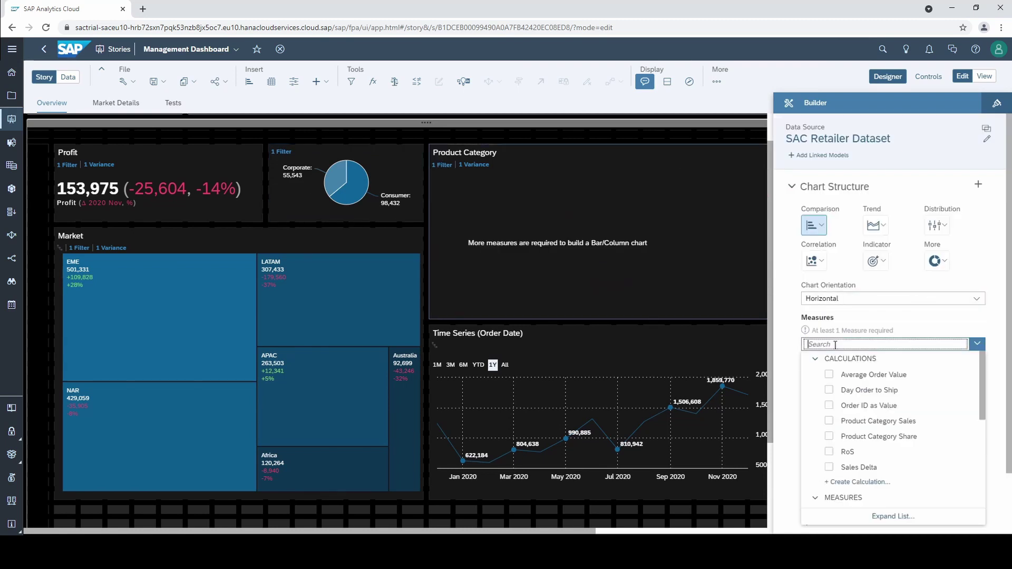
pyautogui.write('meas')
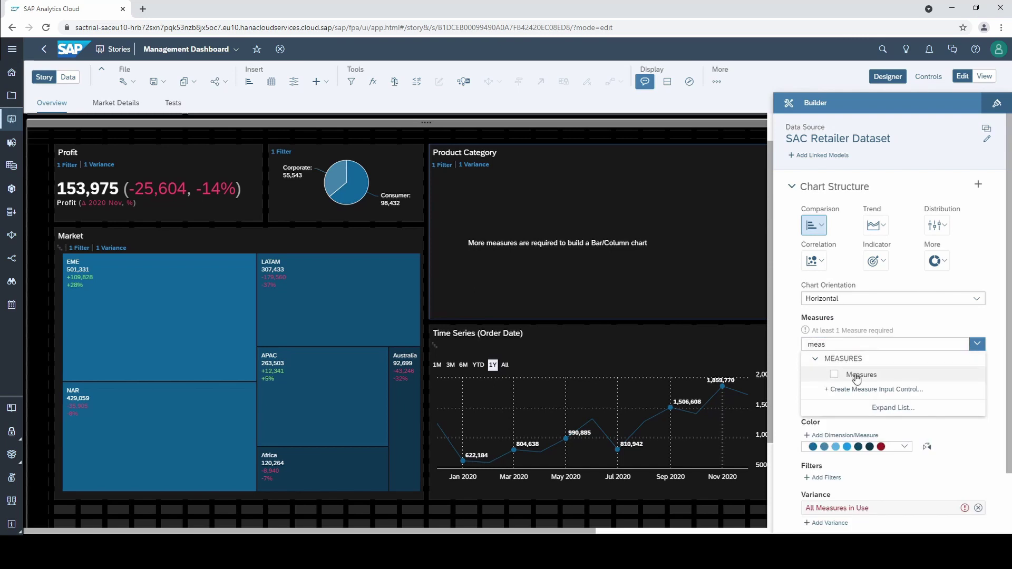
pyautogui.click(857, 375)
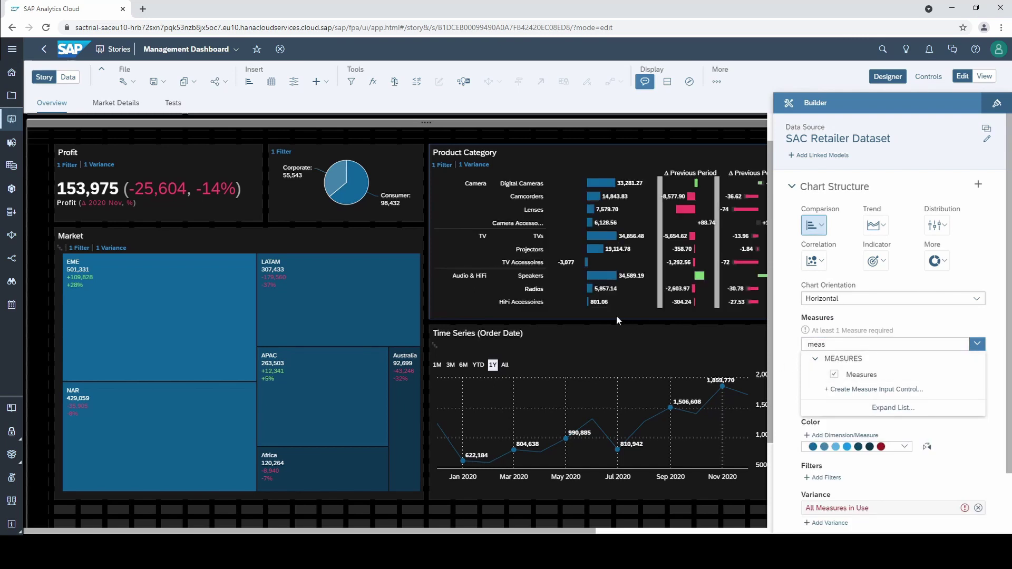
pyautogui.click(298, 242)
# Use the Measures input control as the Market treemap's size measure instead of Sales
pyautogui.click(316, 246)
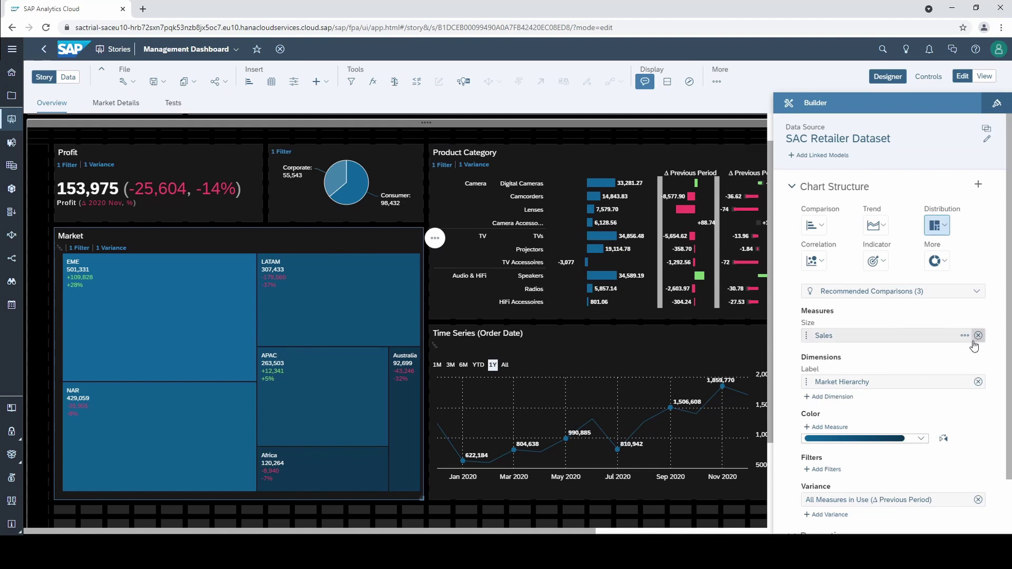
pyautogui.click(977, 337)
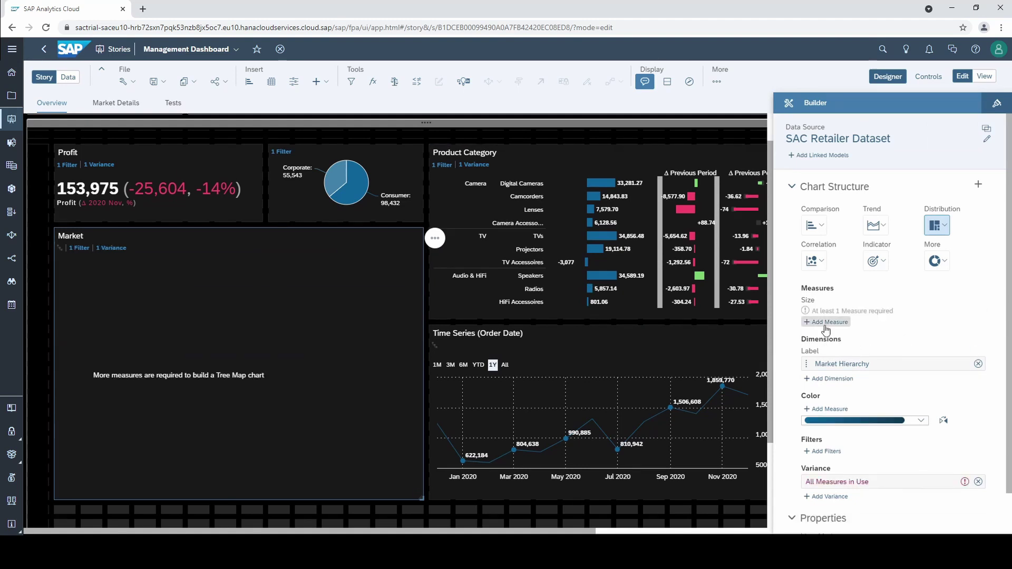
pyautogui.click(825, 324)
pyautogui.write('mea')
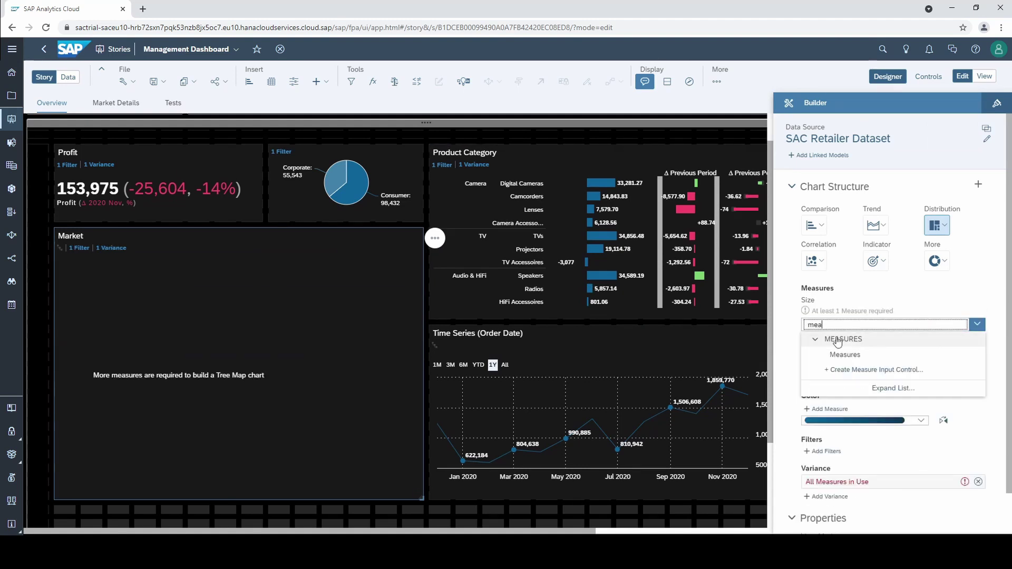
pyautogui.click(846, 356)
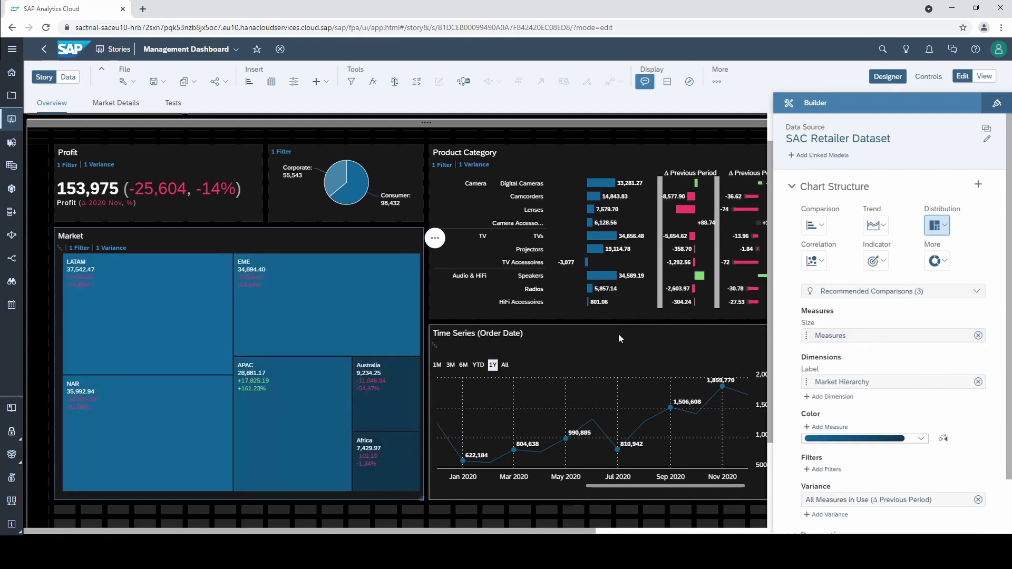
# Swap Sales for the Measures input control in the Time Series chart
pyautogui.click(618, 337)
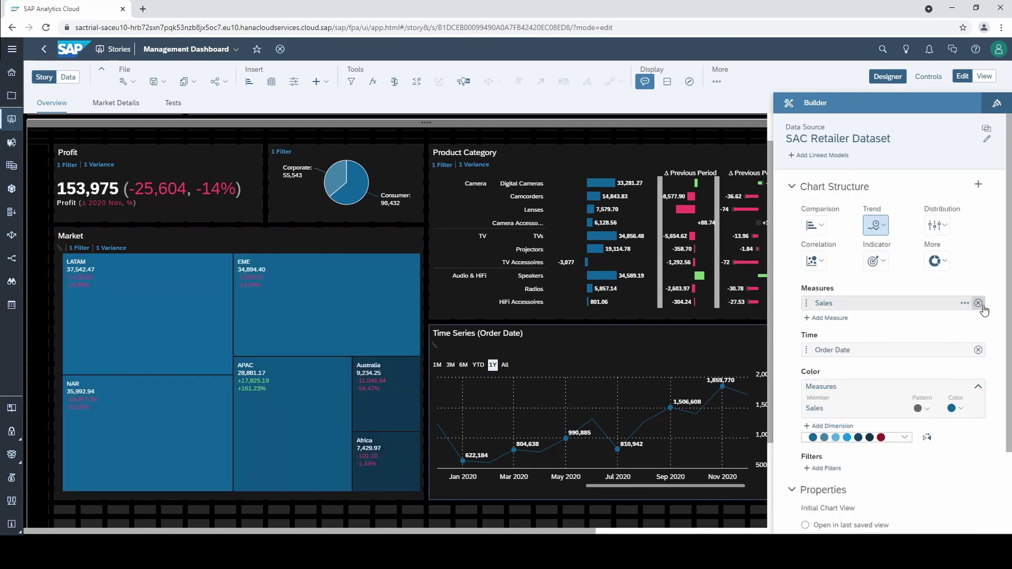
pyautogui.click(978, 305)
pyautogui.click(832, 312)
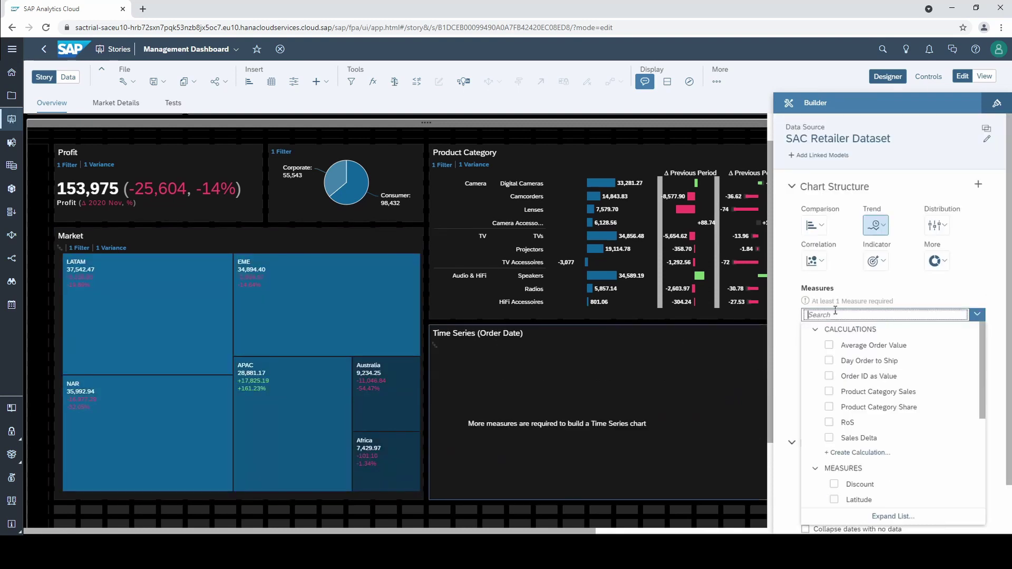
pyautogui.write('mea')
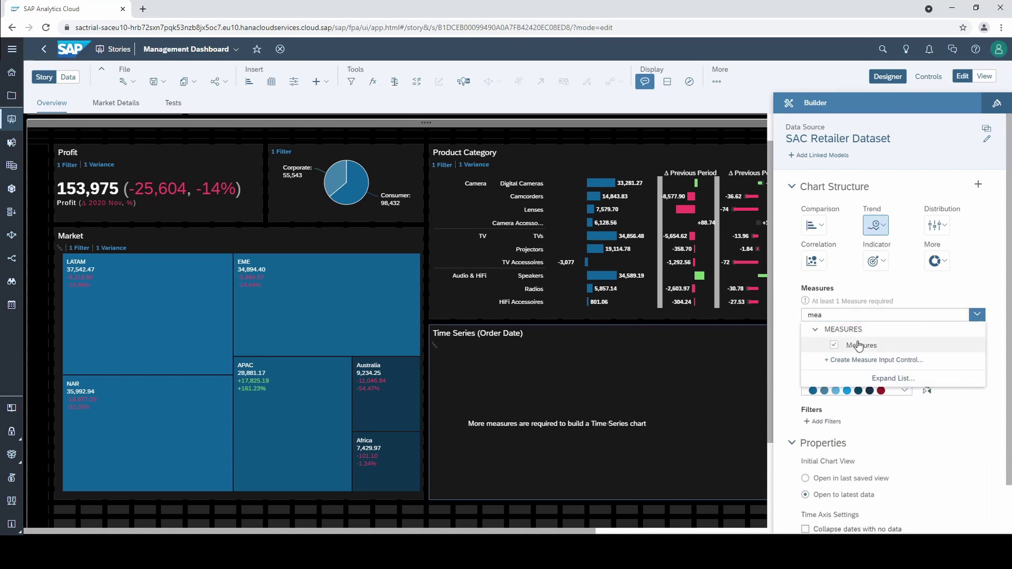
pyautogui.click(834, 345)
pyautogui.click(782, 312)
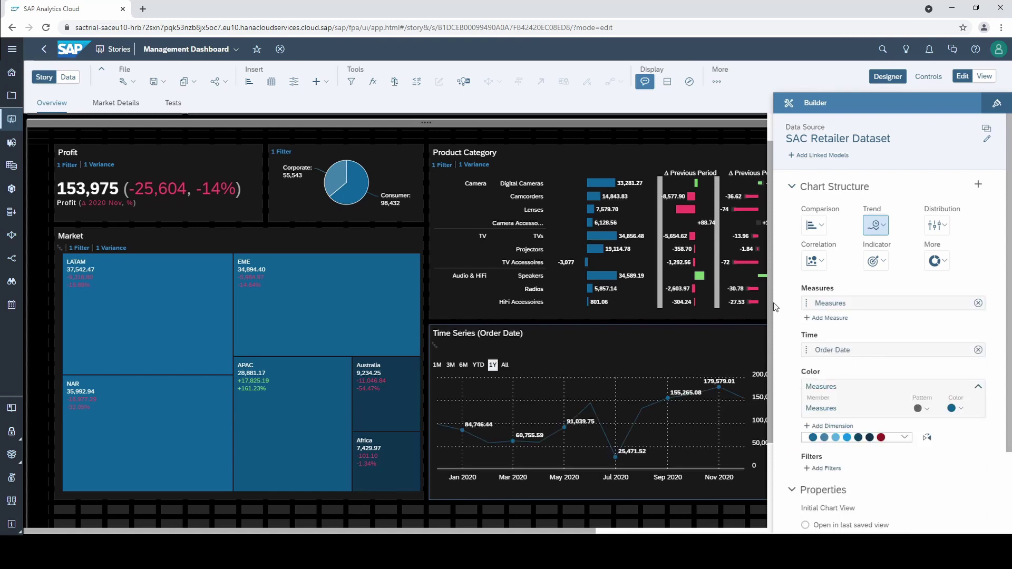
# Switch to View mode and test the Measures filter with Sales, then Storage Costs
pyautogui.click(982, 77)
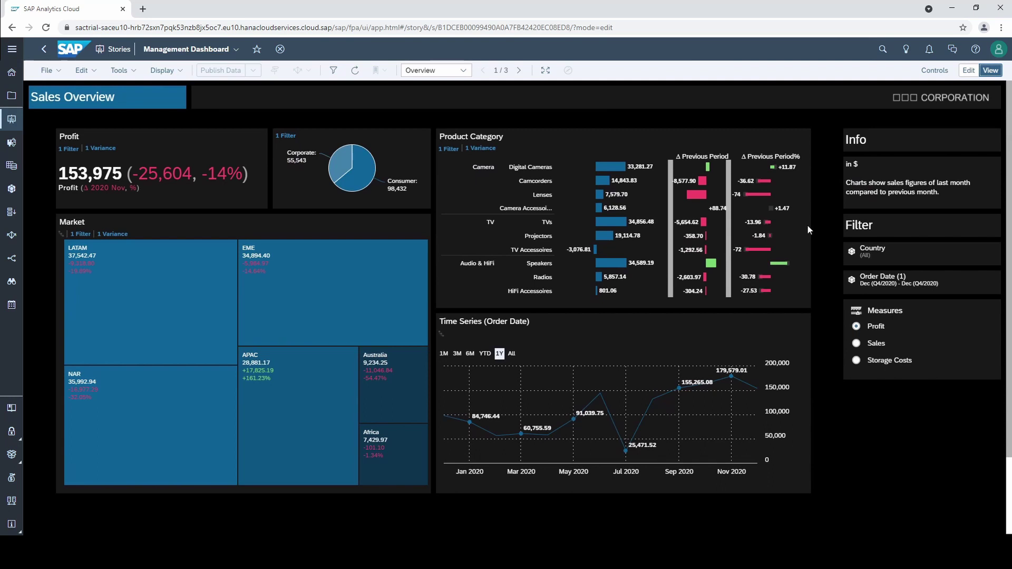
pyautogui.click(872, 343)
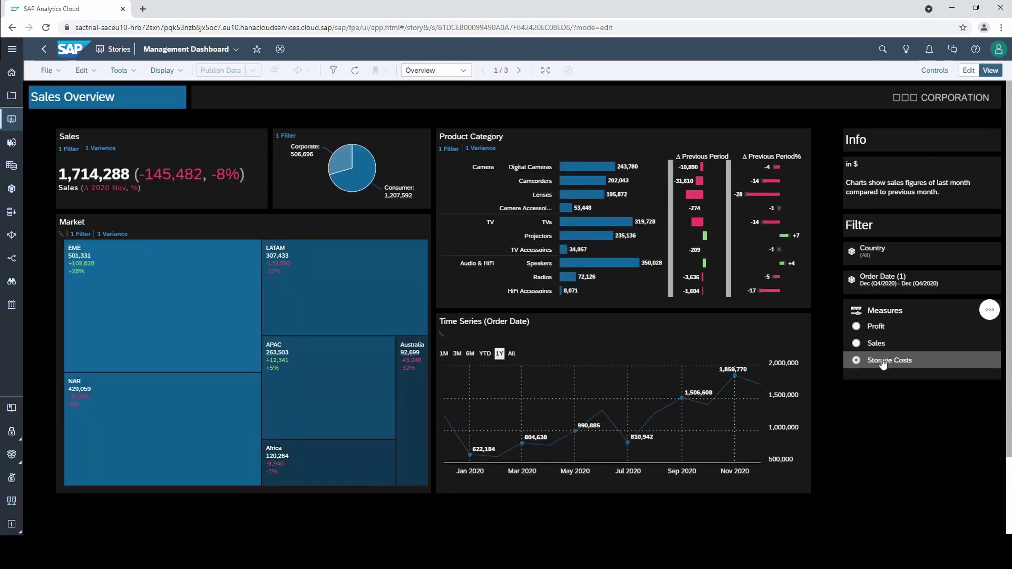
pyautogui.click(882, 362)
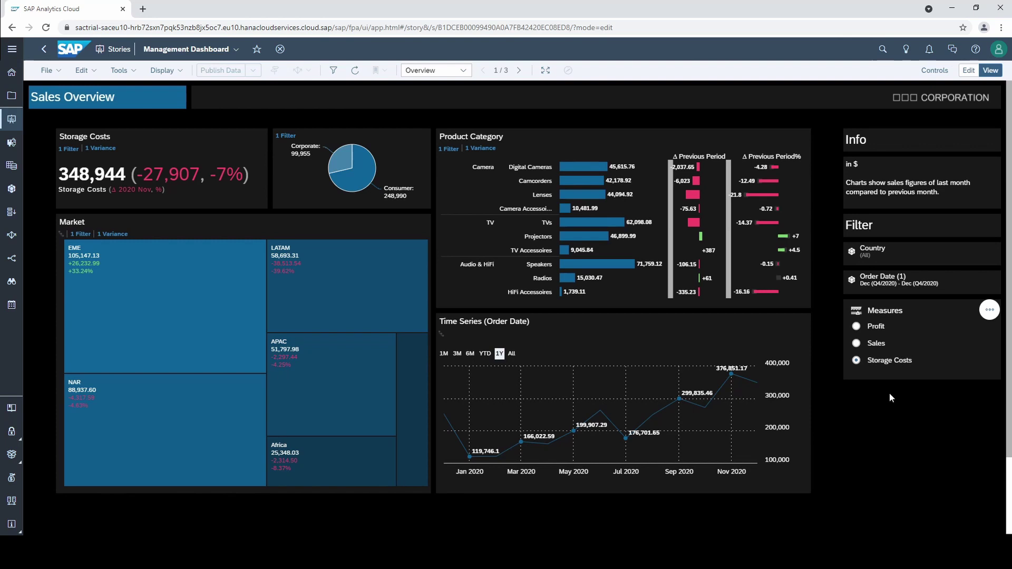
# Return to edit mode and delete the word Sales from the Info text
pyautogui.click(968, 74)
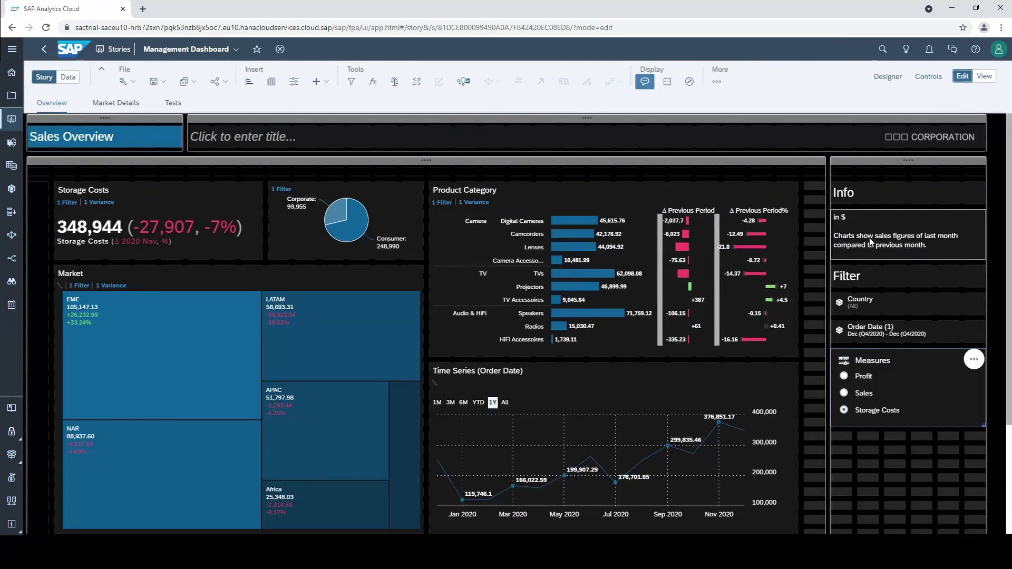
pyautogui.doubleClick(877, 238)
pyautogui.click(877, 237)
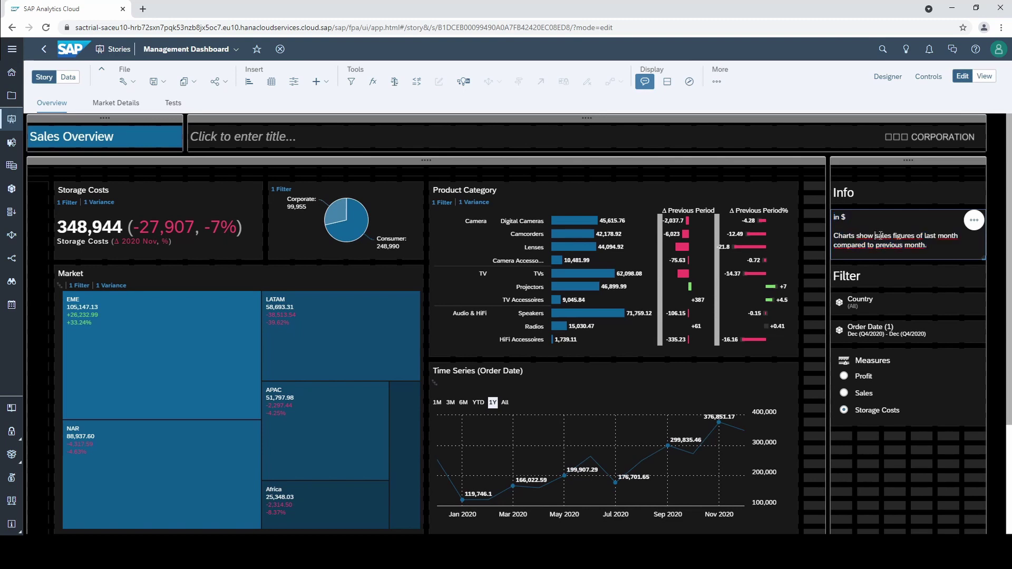
pyautogui.press('Delete')
pyautogui.press('Delete')
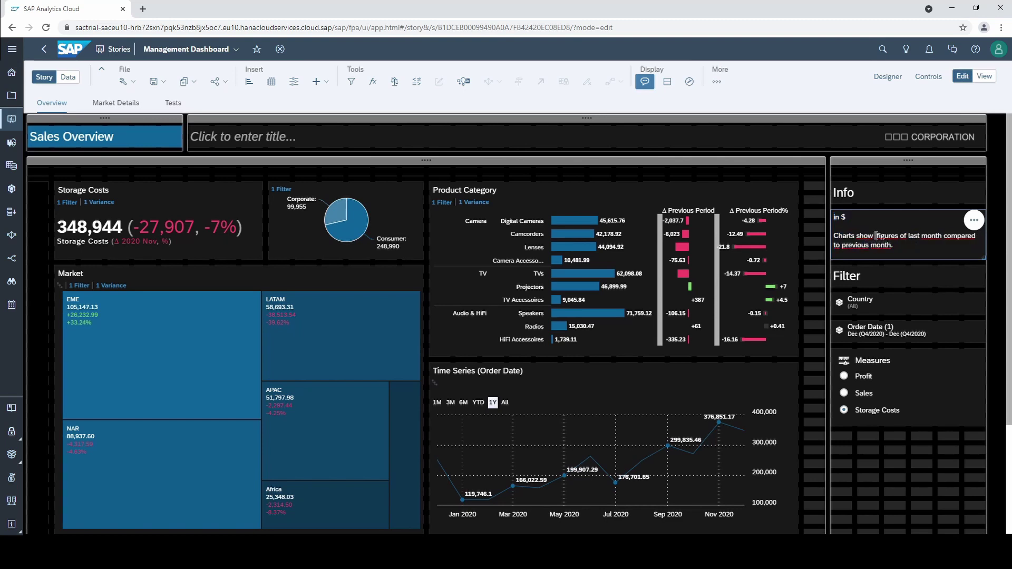
# Insert the Measures input control as dynamic text in its place
pyautogui.rightClick(874, 235)
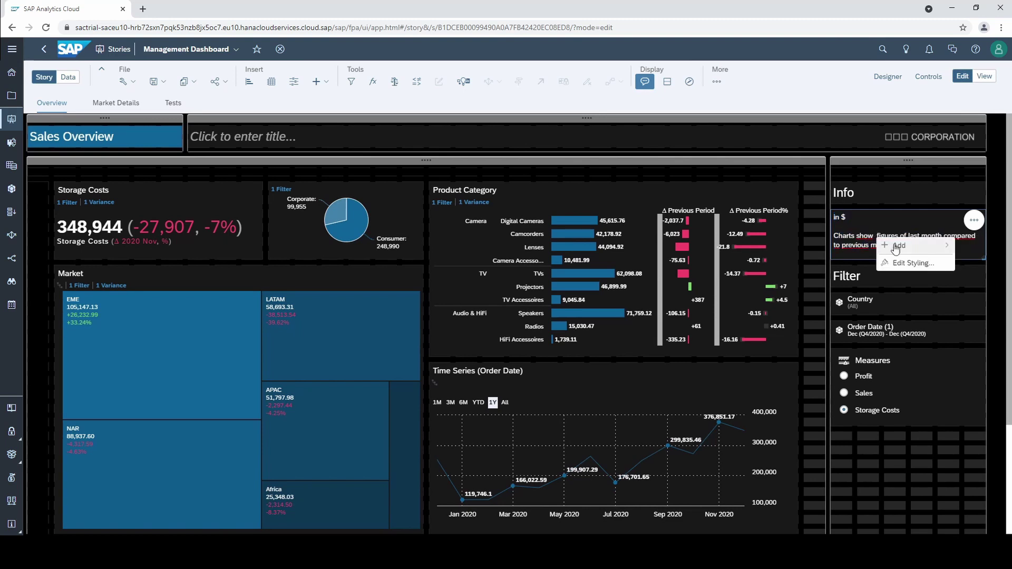
pyautogui.moveTo(896, 245)
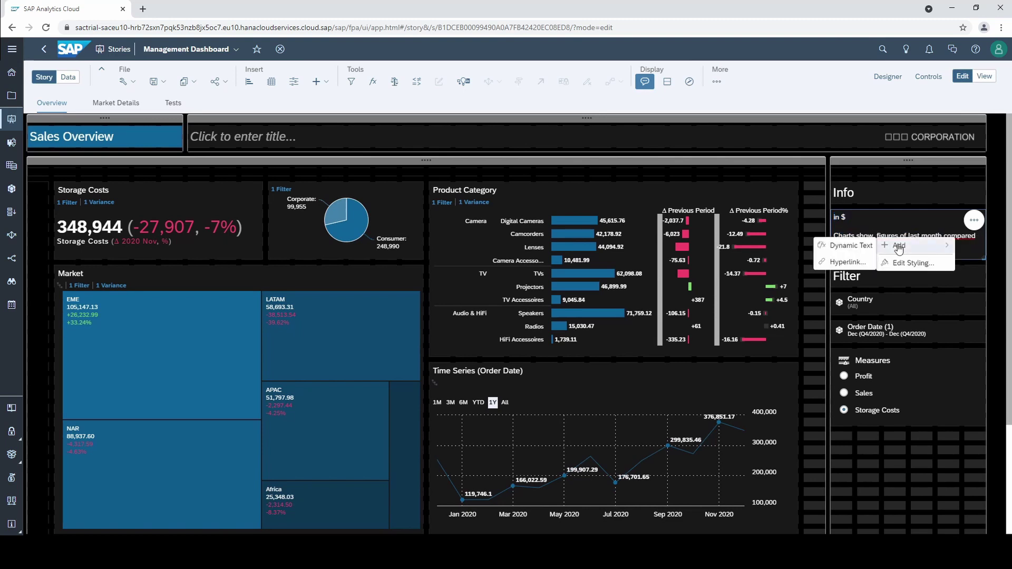
pyautogui.click(849, 246)
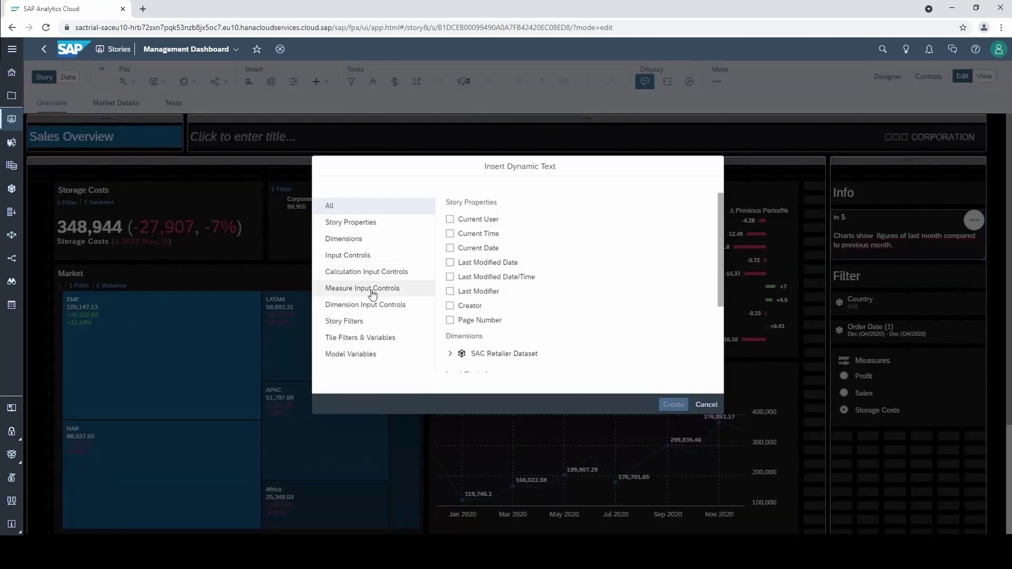
pyautogui.click(396, 290)
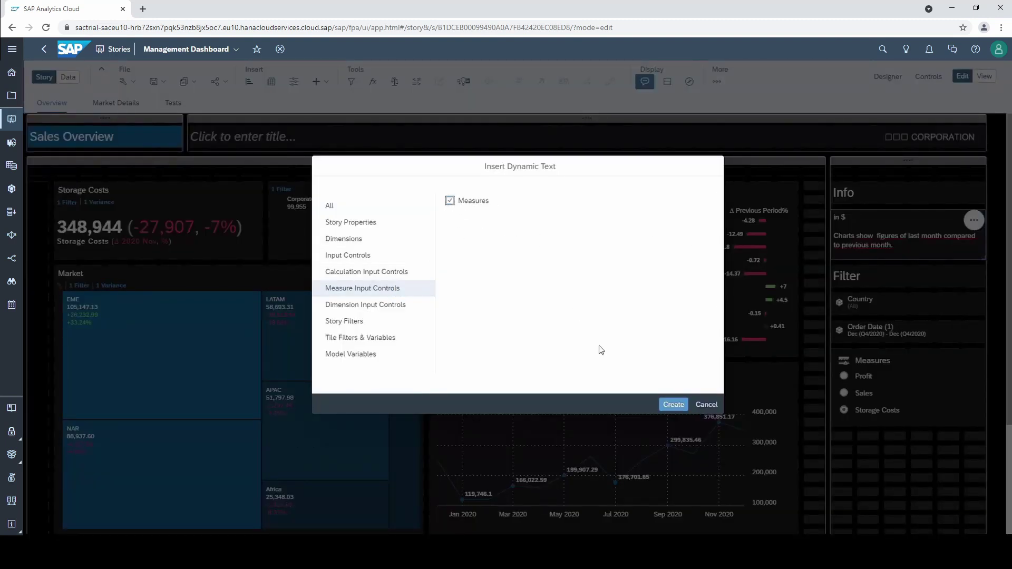
pyautogui.click(674, 406)
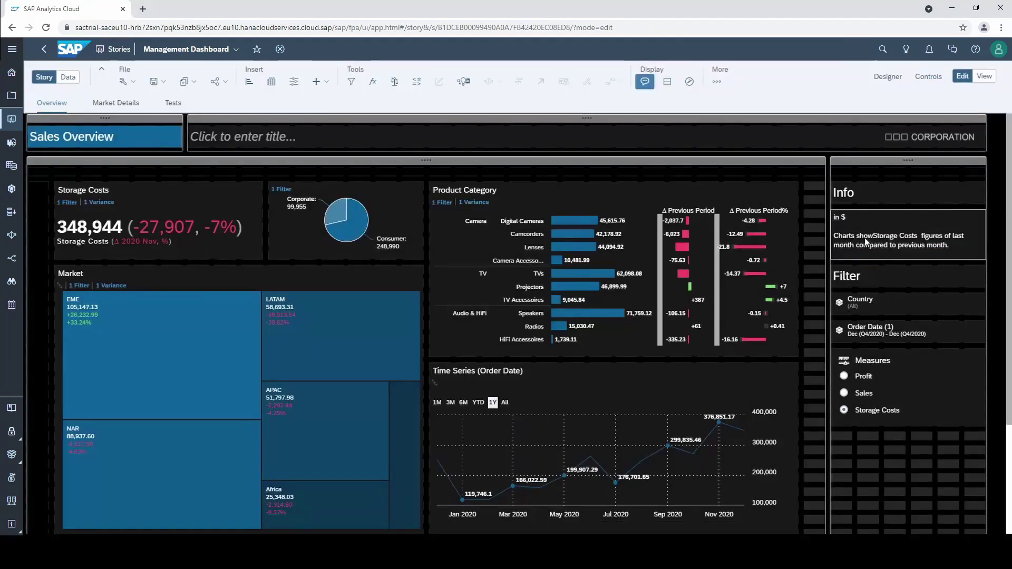
pyautogui.click(876, 240)
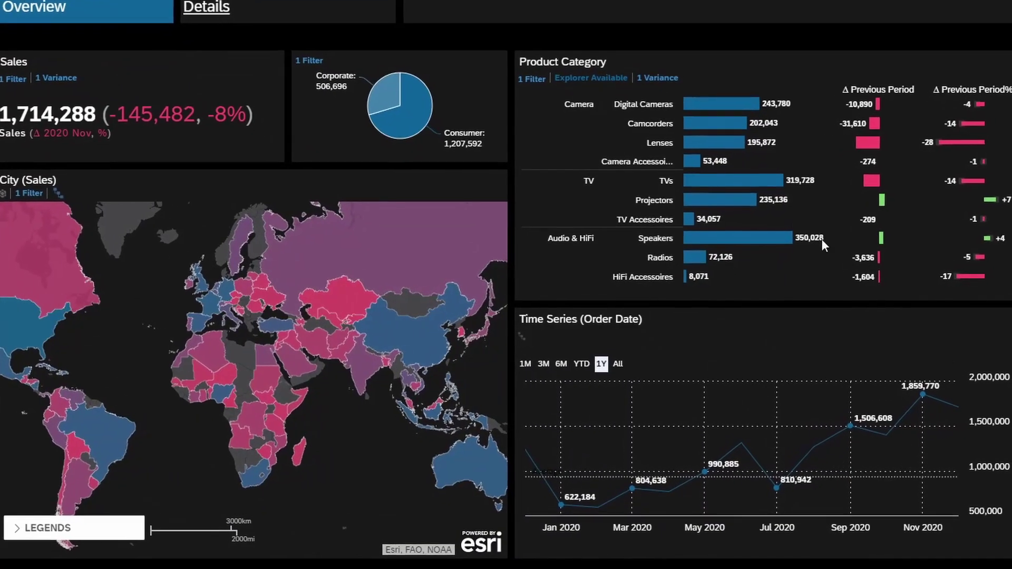
# Build a formula using the ENDSWITH function and Customer_ID
pyautogui.moveTo(731, 191)
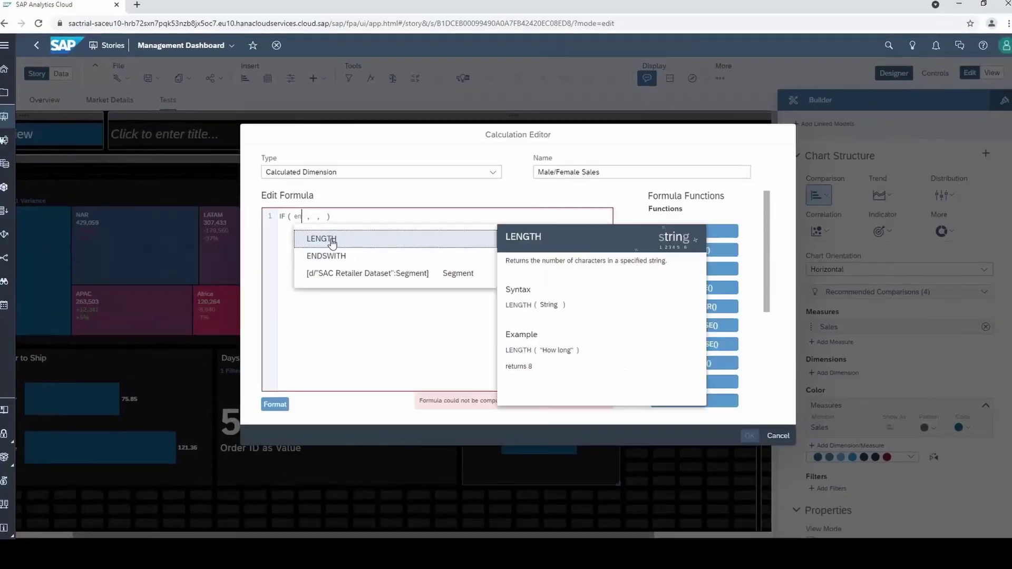
pyautogui.write('N')
pyautogui.click(337, 235)
pyautogui.write('cu , )')
pyautogui.click(345, 237)
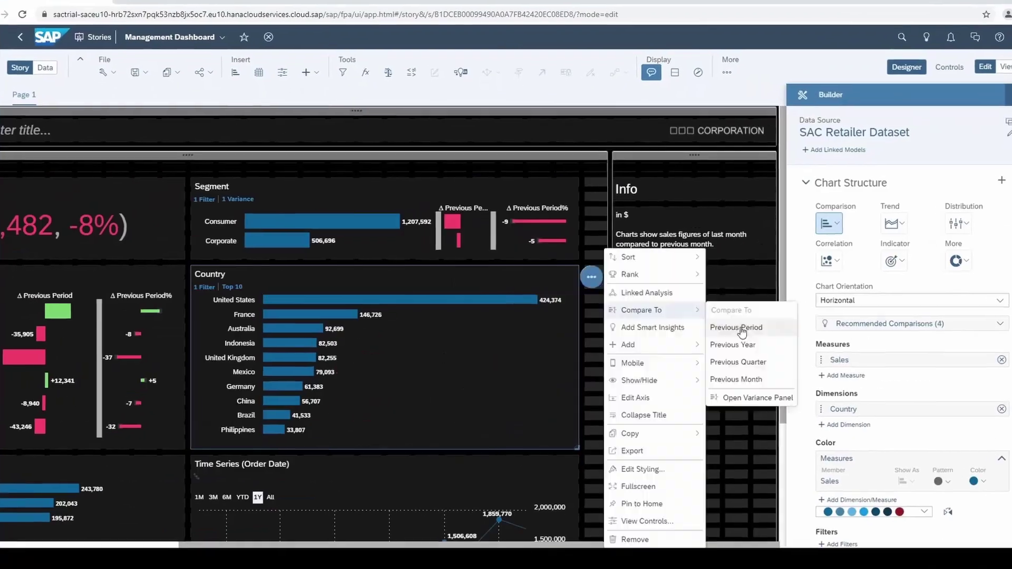
# Open the Previous Period variance options
pyautogui.click(736, 328)
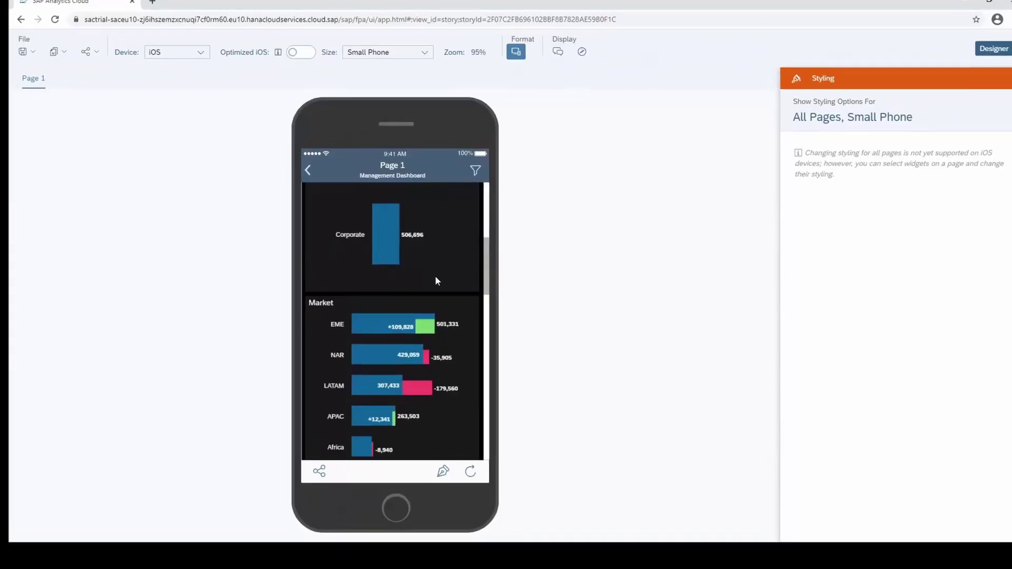
pyautogui.scroll(-3, 434, 275)
pyautogui.scroll(2, 456, 286)
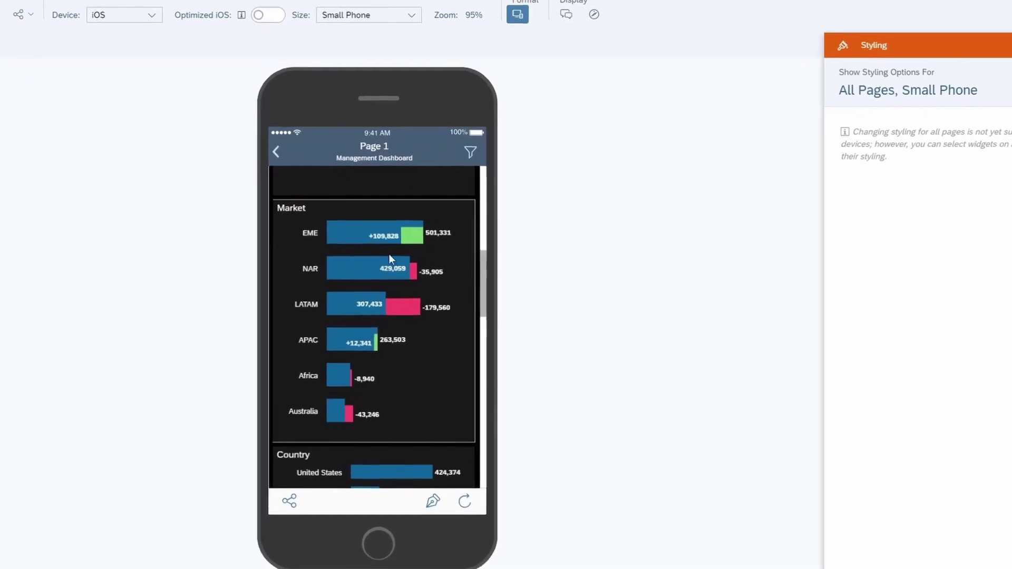